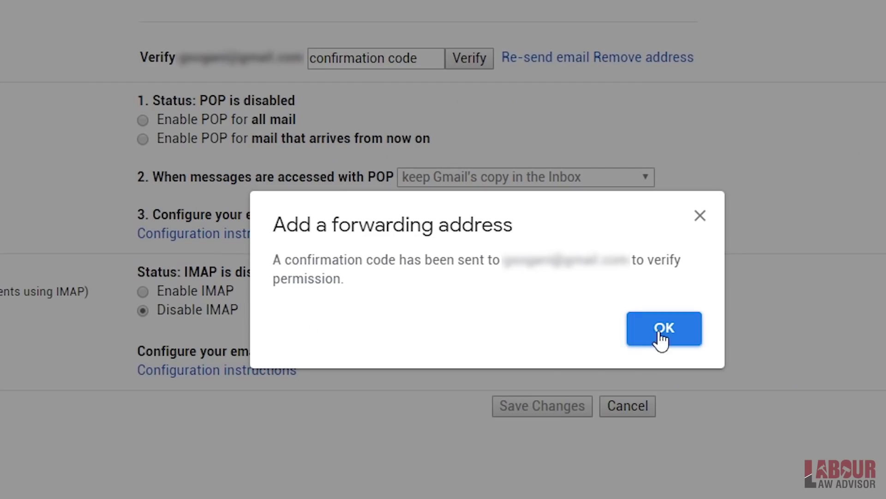
# Verify the newly added forwarding address and turn on forwarding a copy of incoming mail to it.
pyautogui.click(659, 336)
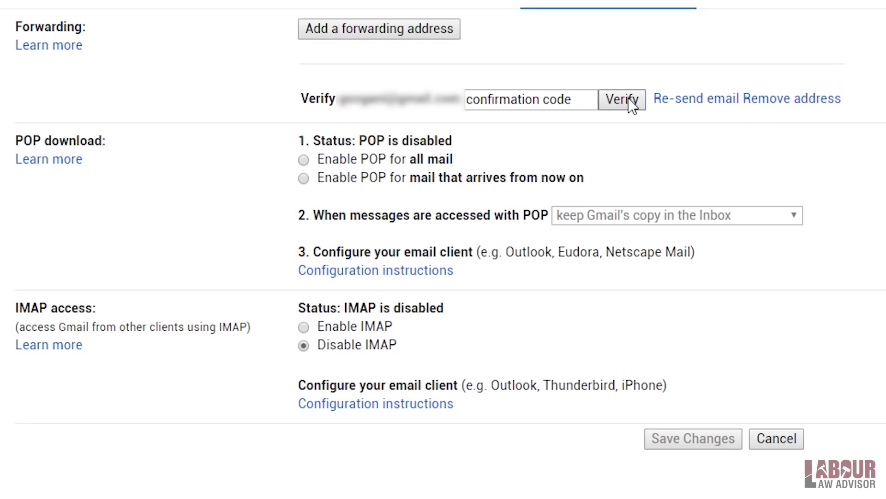
pyautogui.click(622, 99)
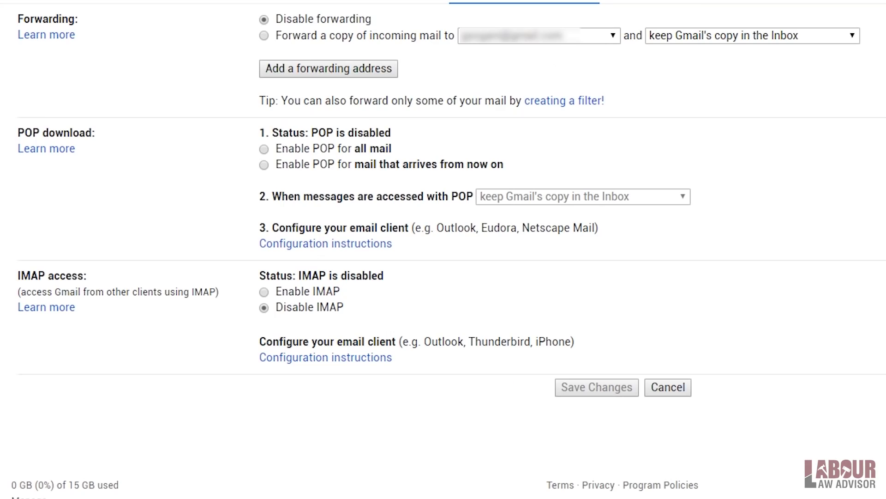
pyautogui.click(264, 36)
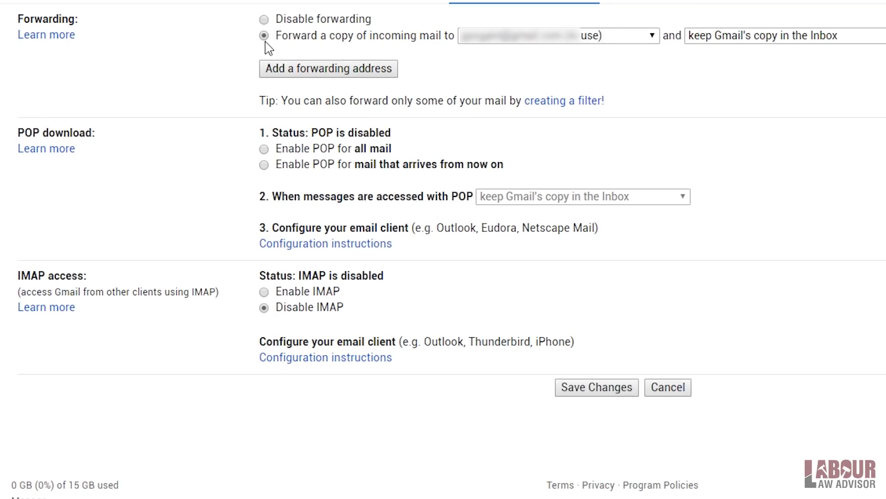
pyautogui.click(717, 41)
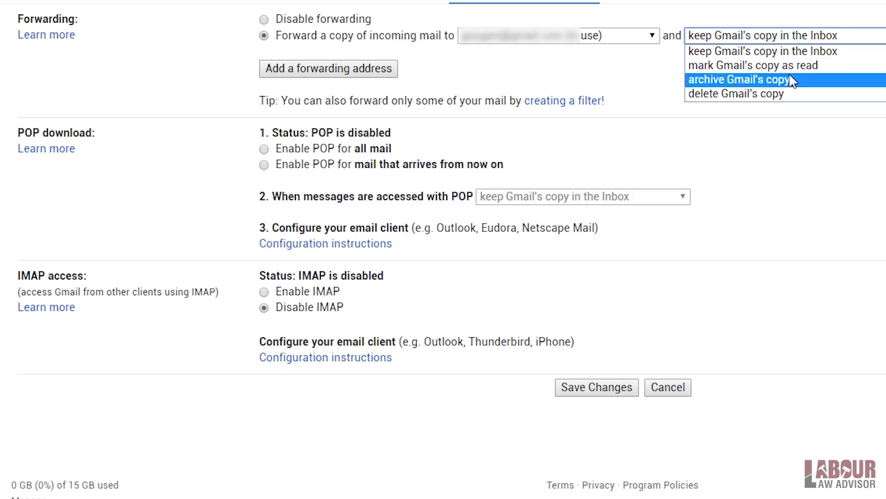
pyautogui.click(616, 72)
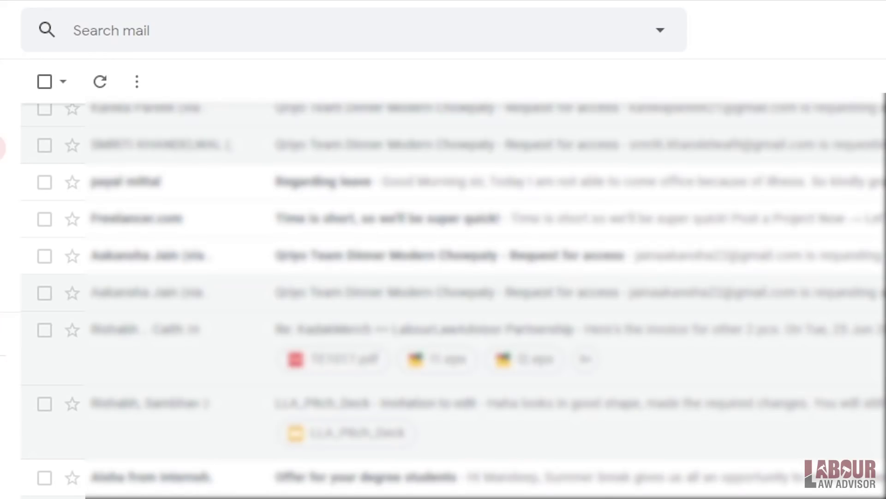
# Open the advanced mail search and enter 2019/02/23 in From and 2019/03/23 in To.
pyautogui.click(662, 35)
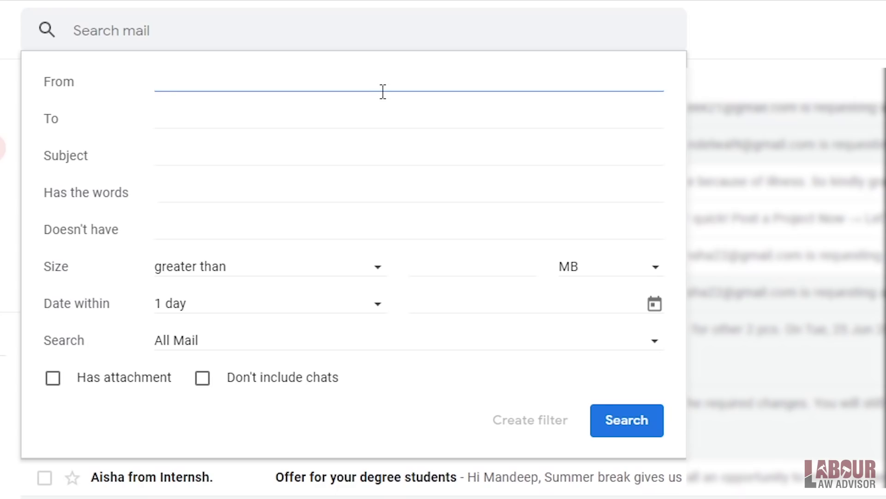
pyautogui.write('2019/02/23')
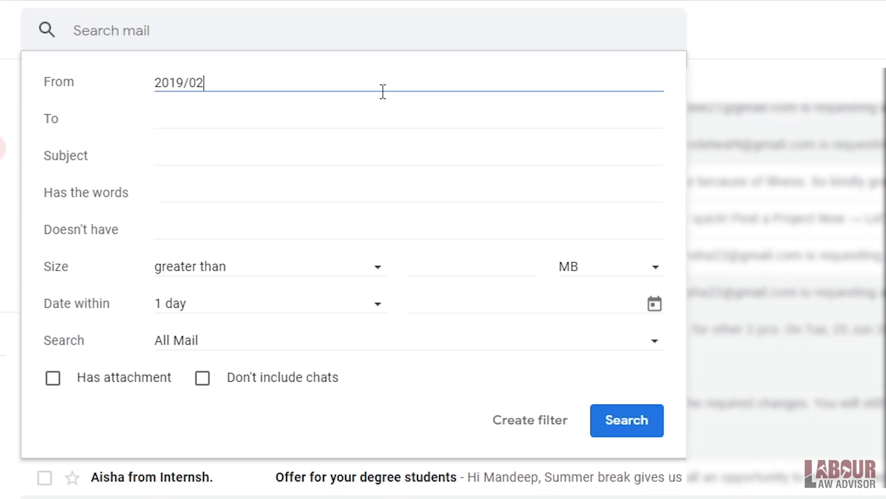
pyautogui.click(331, 118)
pyautogui.write('201')
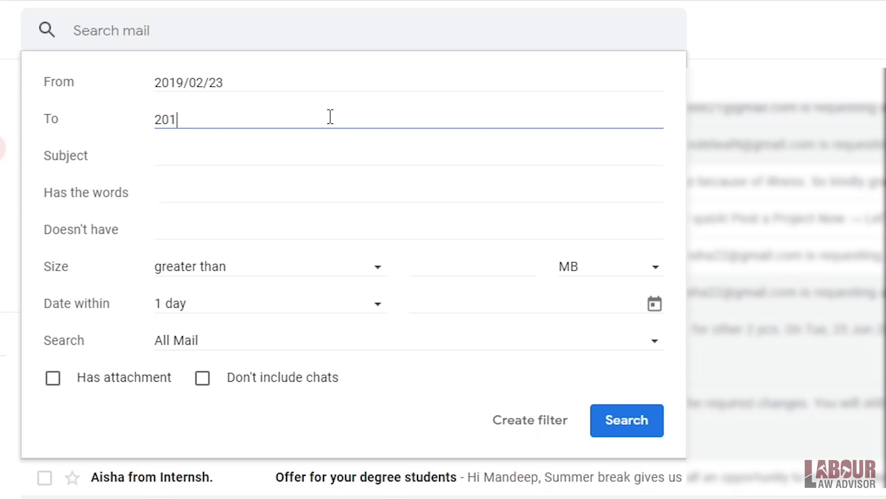
pyautogui.write('9/03/23')
pyautogui.click(316, 152)
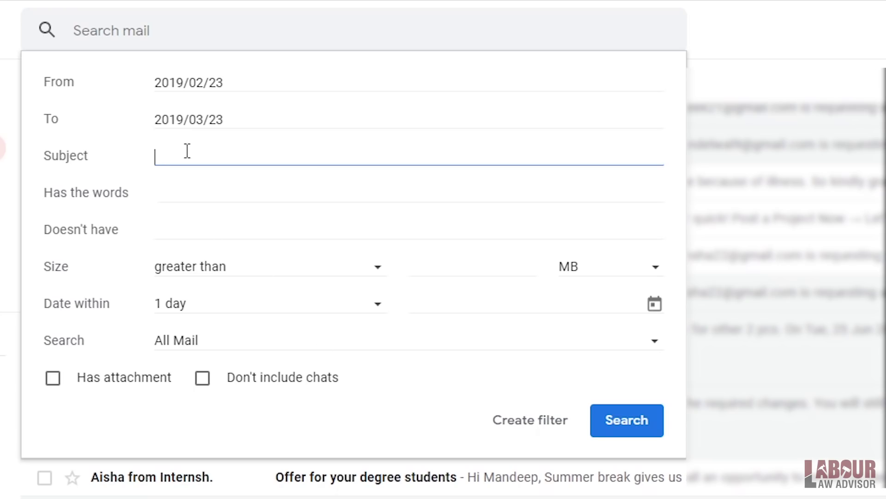
pyautogui.moveTo(46, 196); pyautogui.dragTo(139, 200)
pyautogui.click(171, 194)
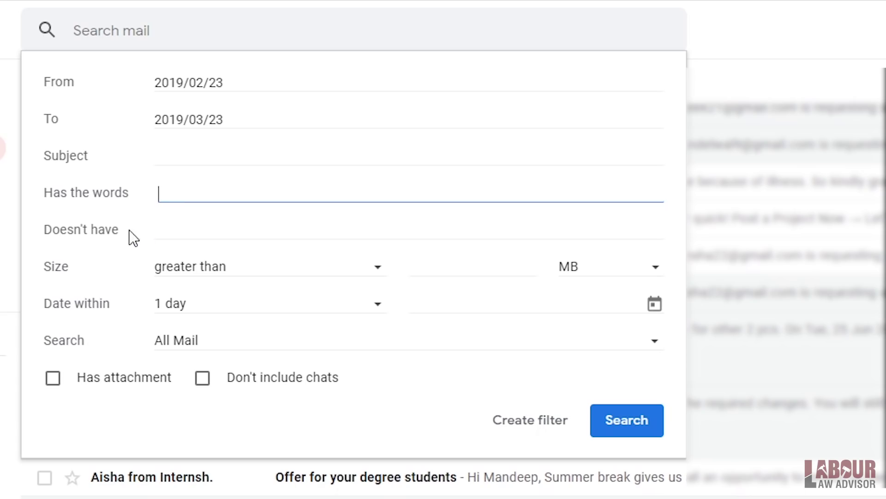
pyautogui.moveTo(120, 233); pyautogui.dragTo(48, 240)
pyautogui.click(205, 234)
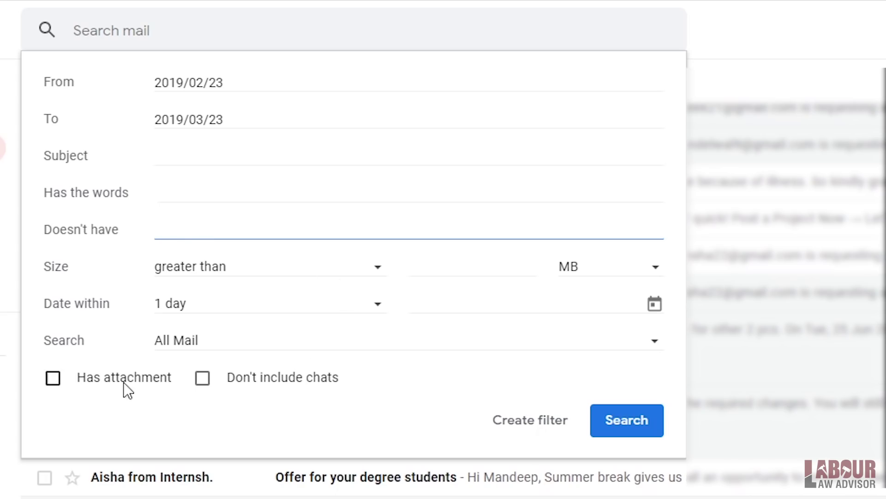
# Restrict the mail search to messages with an attachment and a size greater than 5 MB, and run it.
pyautogui.click(53, 379)
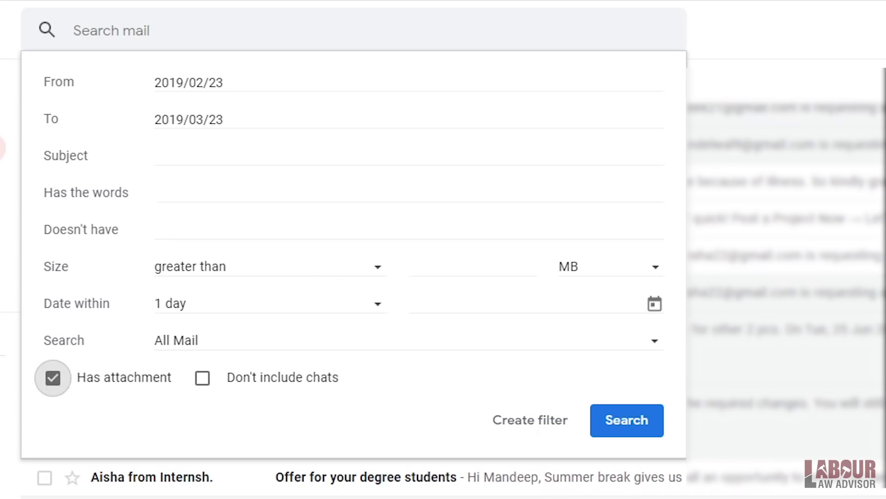
pyautogui.click(372, 270)
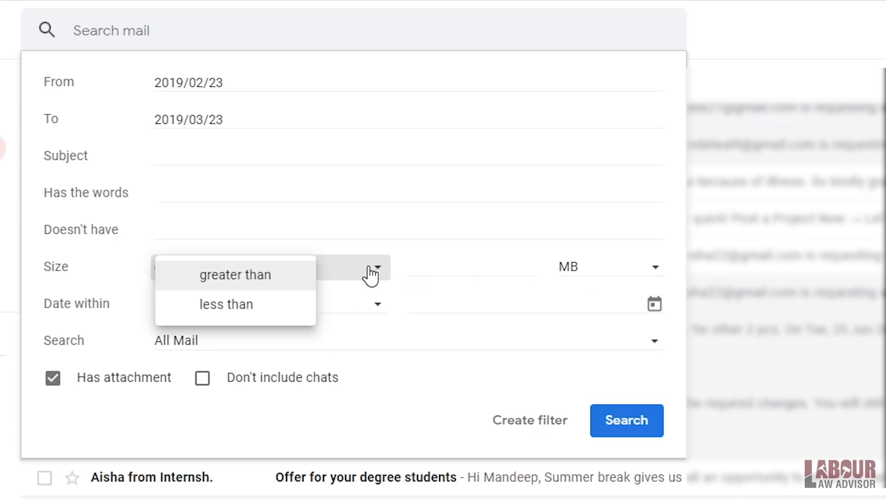
pyautogui.click(372, 273)
pyautogui.click(637, 277)
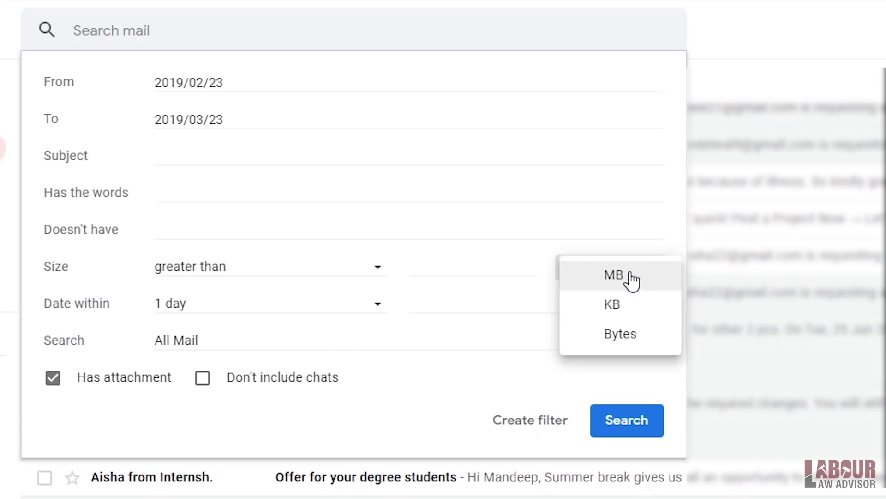
pyautogui.click(633, 281)
pyautogui.click(525, 270)
pyautogui.write('5')
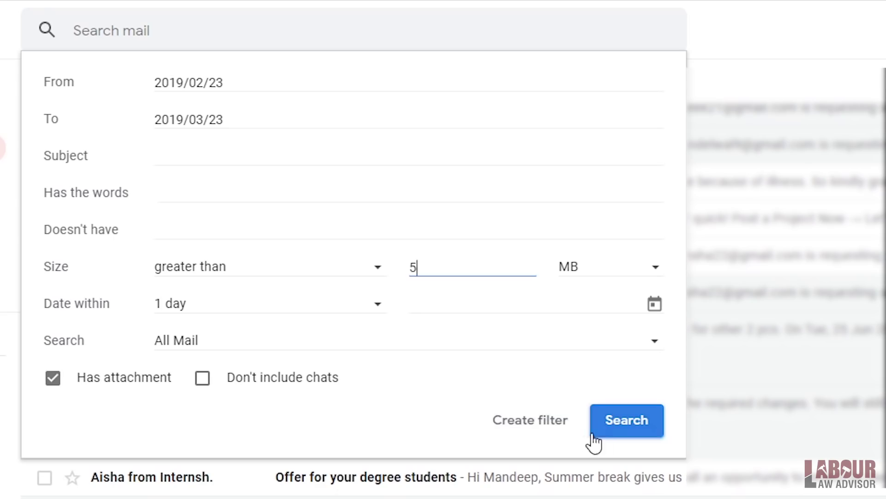
pyautogui.click(606, 435)
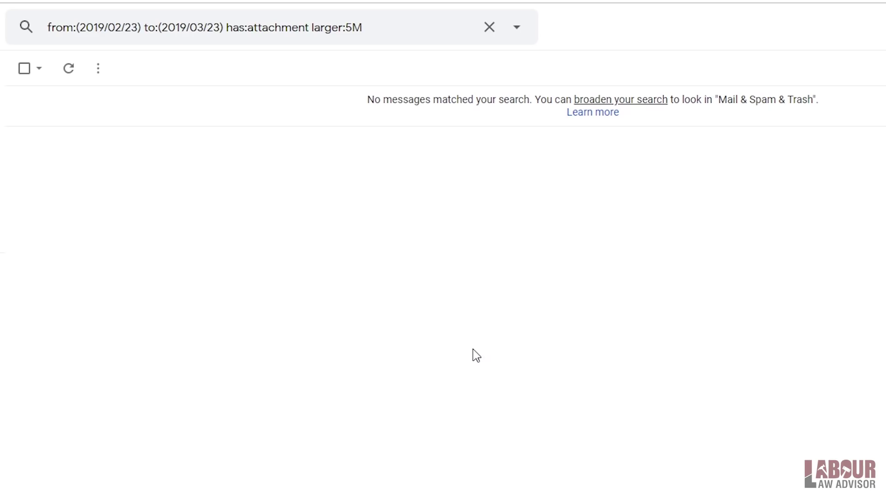
# Clear the previous search and search the mail for messages with the subject qriyo.
pyautogui.click(489, 27)
pyautogui.click(516, 27)
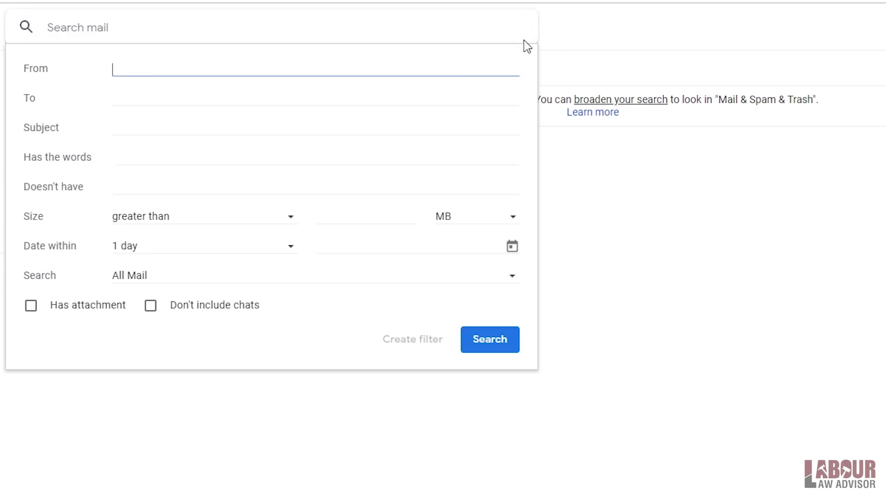
pyautogui.click(158, 129)
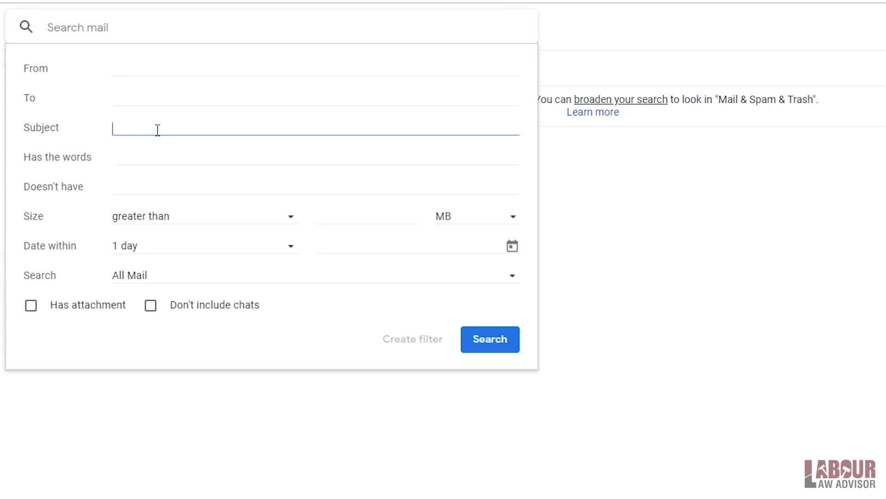
pyautogui.write('qnqo')
pyautogui.click(475, 344)
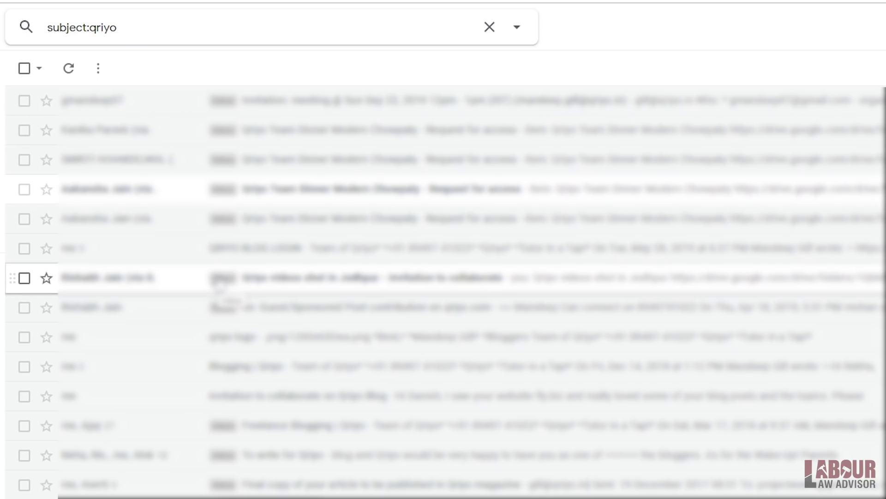
# Narrow the qriyo subject search to messages that have an attachment.
pyautogui.click(517, 28)
pyautogui.click(31, 304)
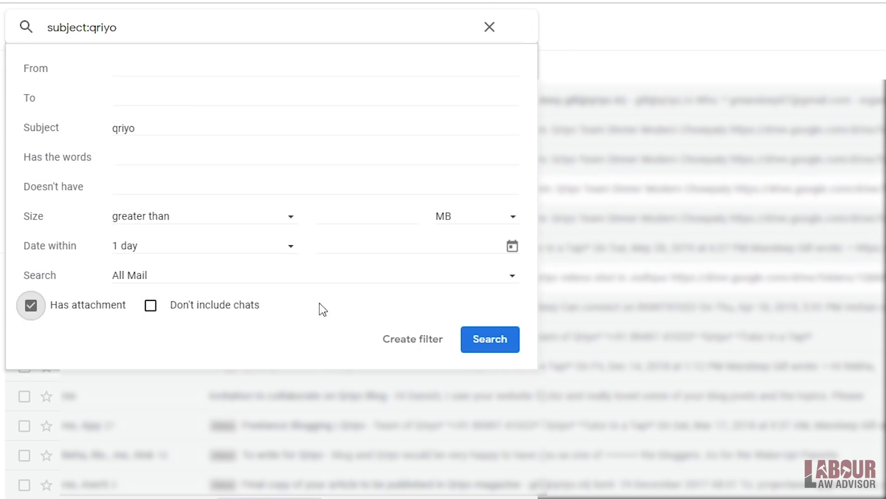
pyautogui.click(505, 338)
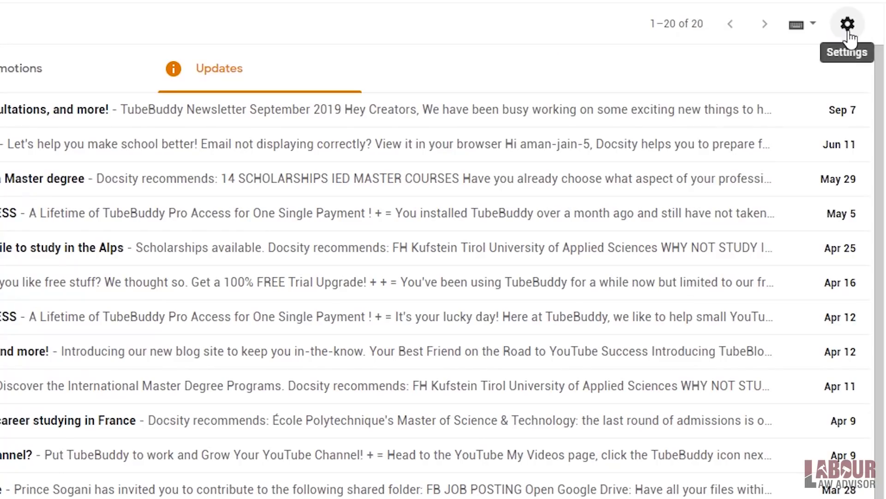
# Enable the Preview Pane feature in the mail settings and save the changes.
pyautogui.click(847, 24)
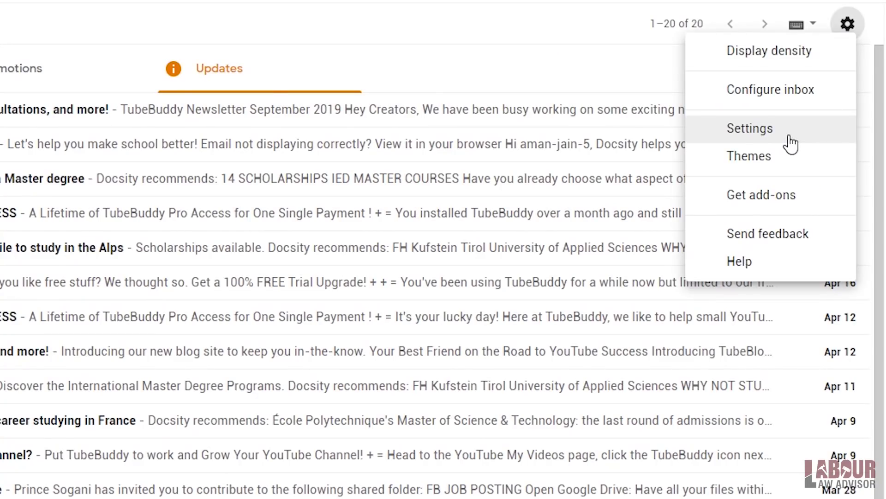
pyautogui.click(791, 137)
pyautogui.click(619, 92)
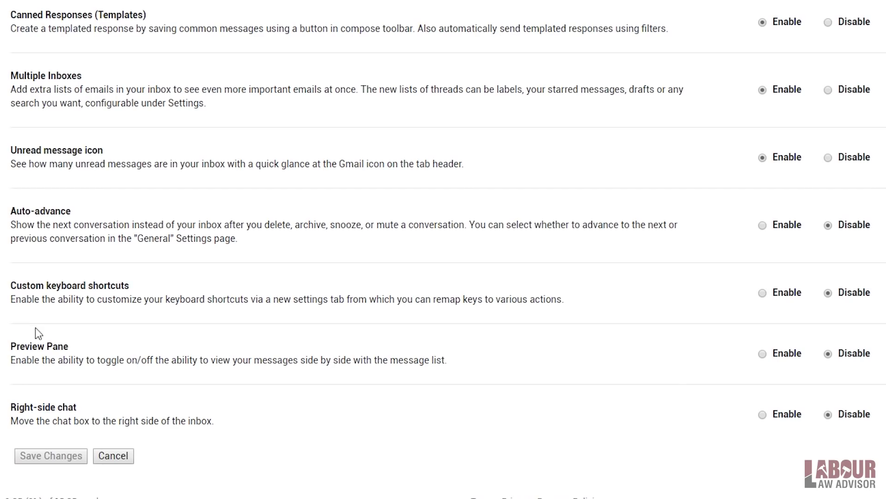
pyautogui.tripleClick(18, 347)
pyautogui.tripleClick(107, 357)
pyautogui.moveTo(107, 356); pyautogui.dragTo(10, 345)
pyautogui.click(761, 352)
pyautogui.click(50, 455)
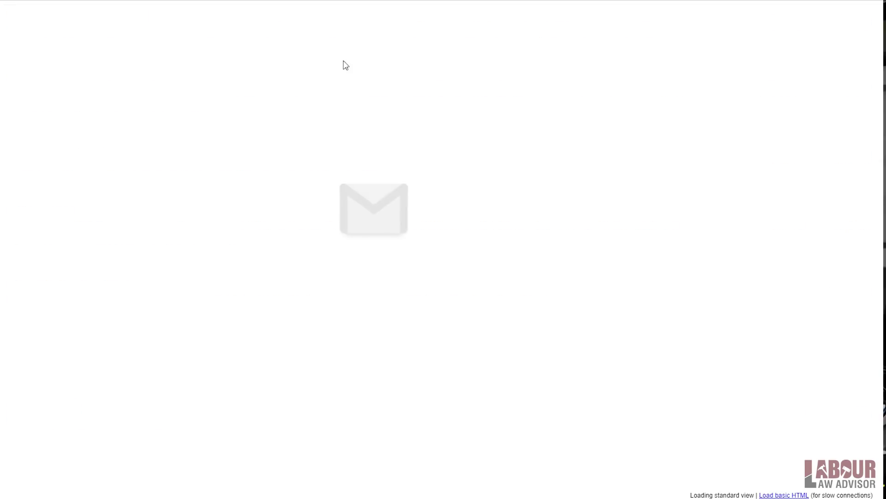
# Preview the May 5 message "Exclusive TubeBuddy Offer: LIFETIME ACCESS" from the Updates category and read through it.
pyautogui.click(434, 77)
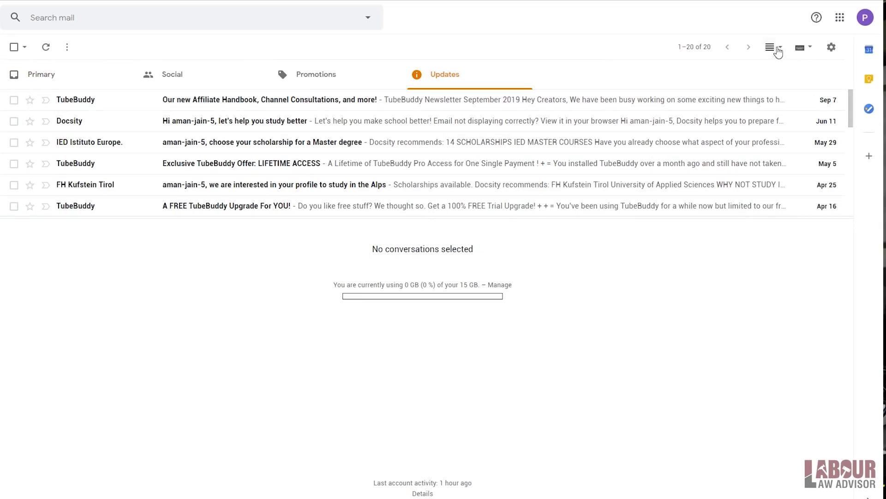
pyautogui.click(182, 166)
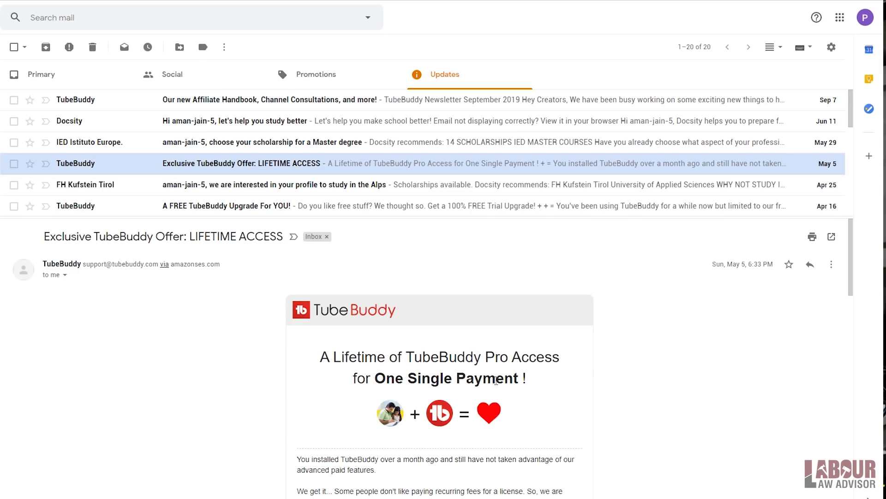
pyautogui.scroll(-12, 600, 364)
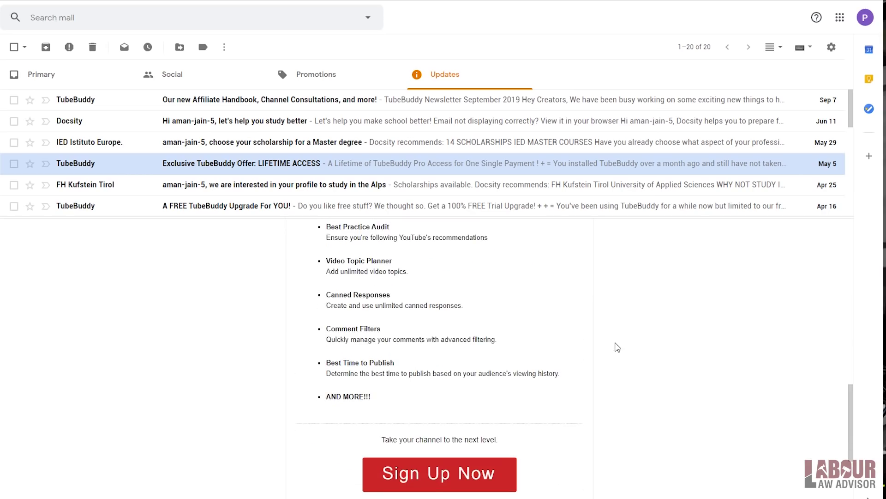
pyautogui.scroll(-4, 618, 349)
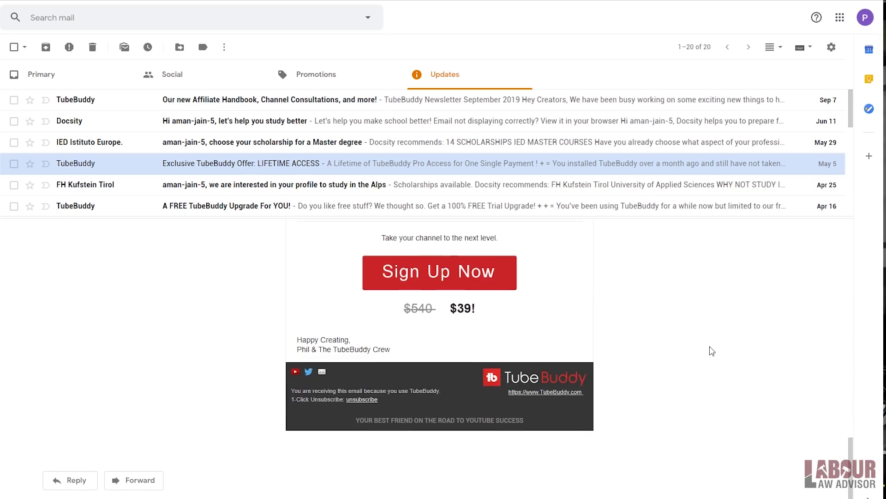
pyautogui.scroll(10, 702, 356)
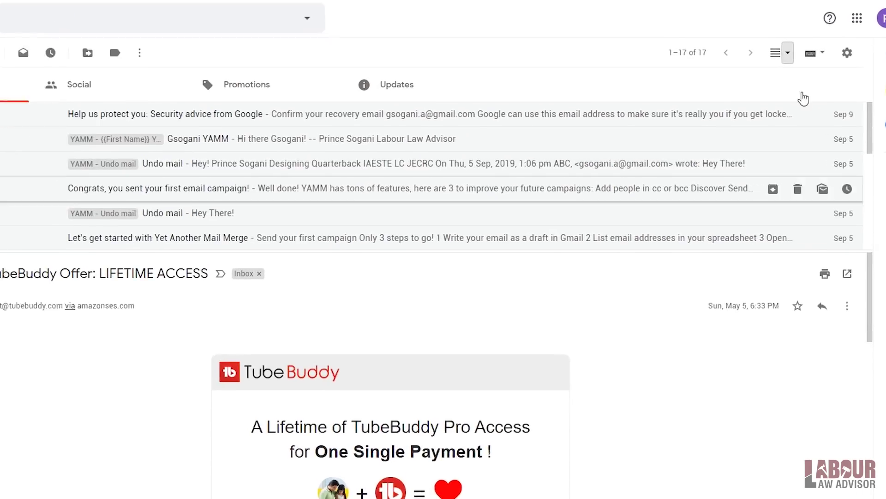
# Switch the preview pane to Vertical split and preview the IED Istituto Europeo scholarship message from the Updates category.
pyautogui.click(780, 46)
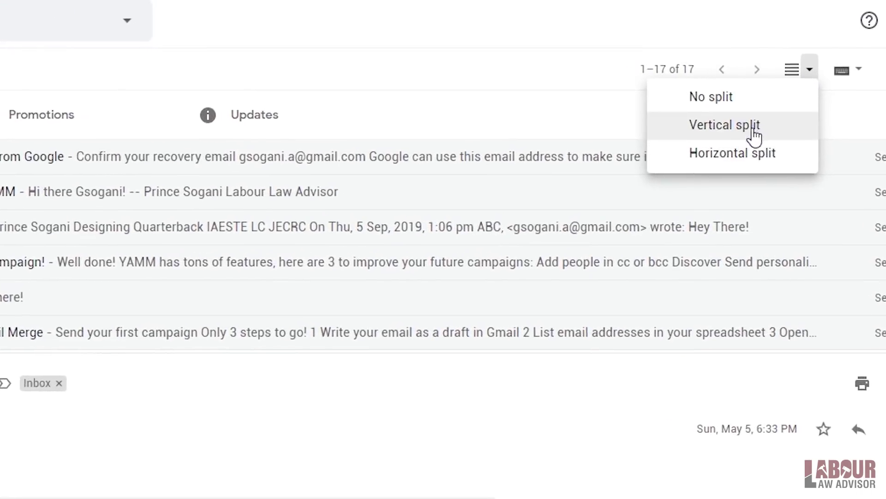
pyautogui.click(752, 130)
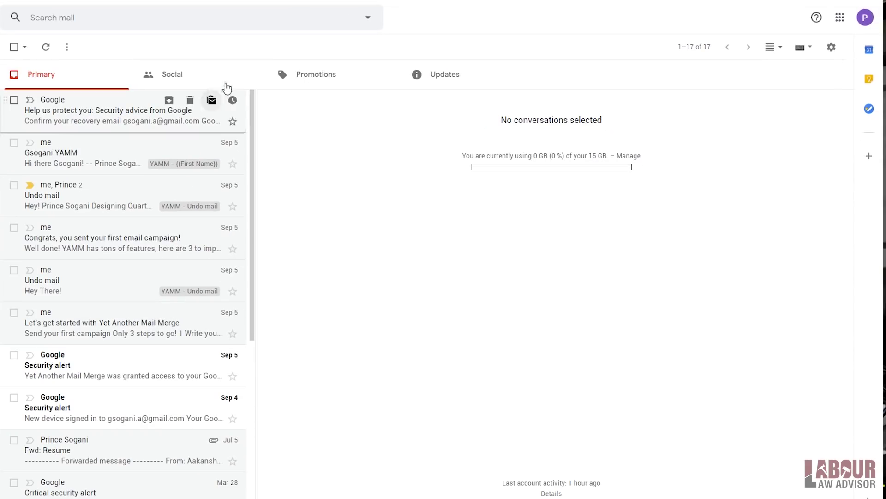
pyautogui.click(443, 76)
pyautogui.scroll(-10, 138, 271)
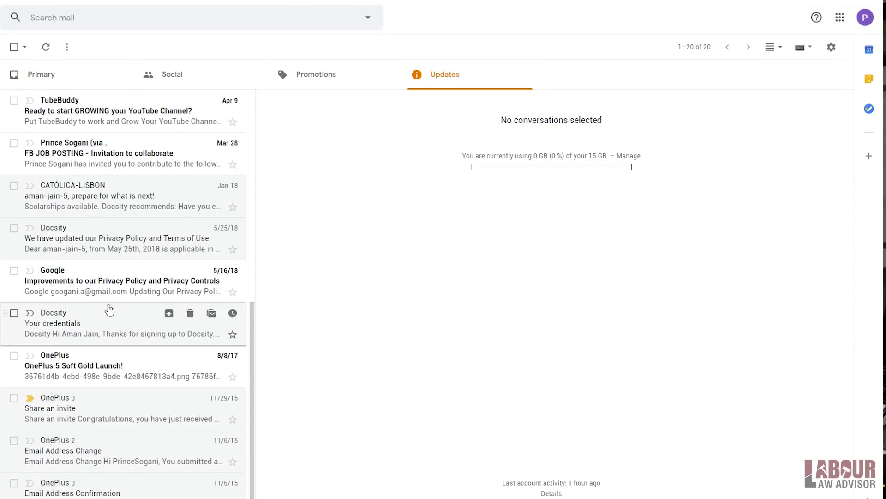
pyautogui.scroll(8, 112, 307)
pyautogui.click(115, 142)
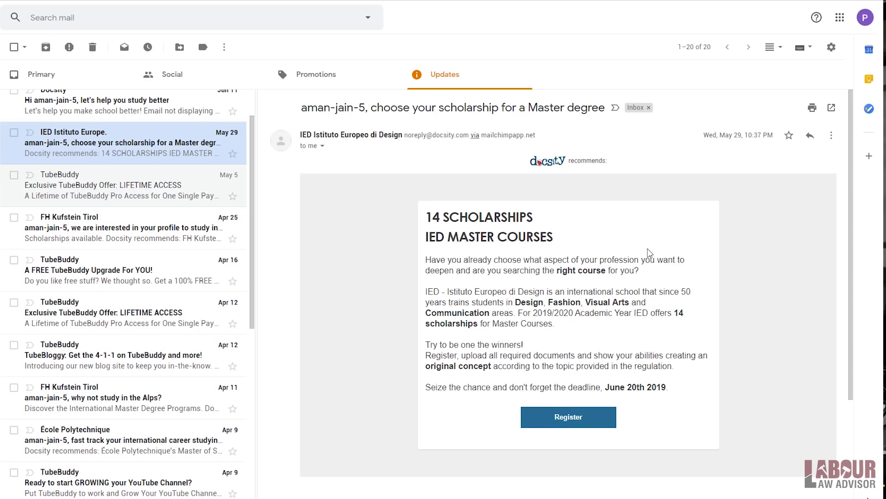
pyautogui.scroll(-4, 566, 229)
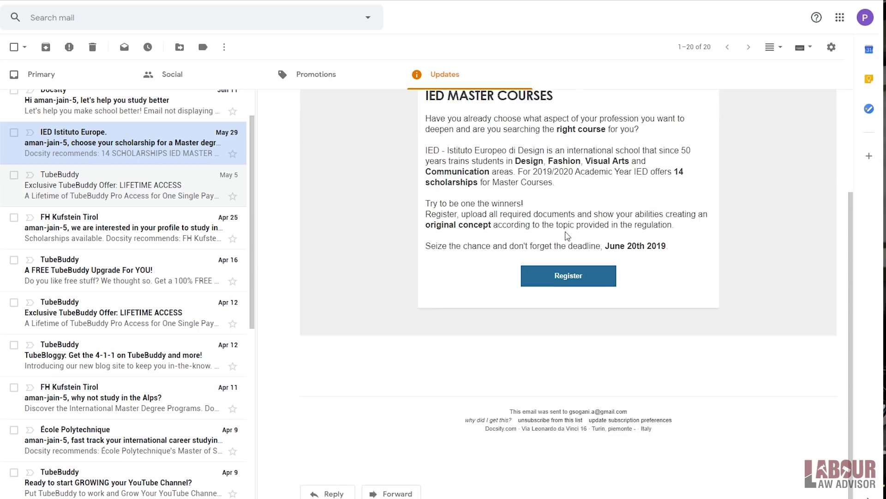
pyautogui.scroll(5, 560, 229)
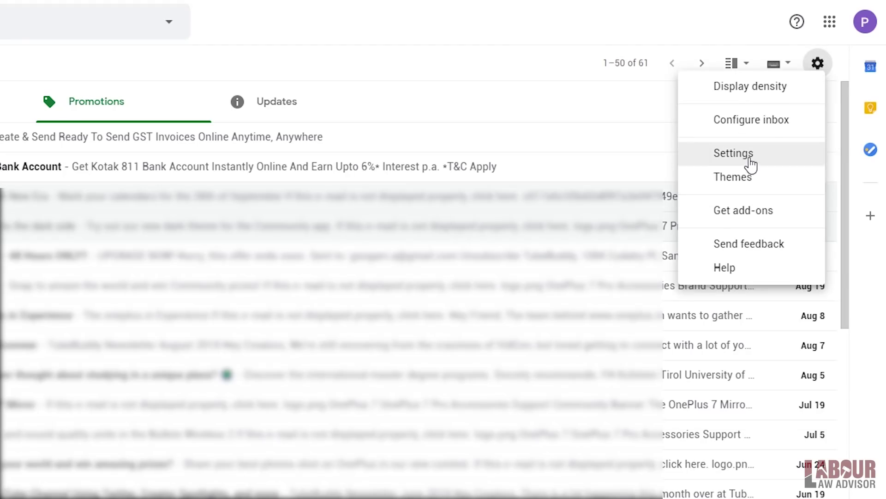
# Set the inbox type to Priority Inbox in the mail settings.
pyautogui.click(749, 160)
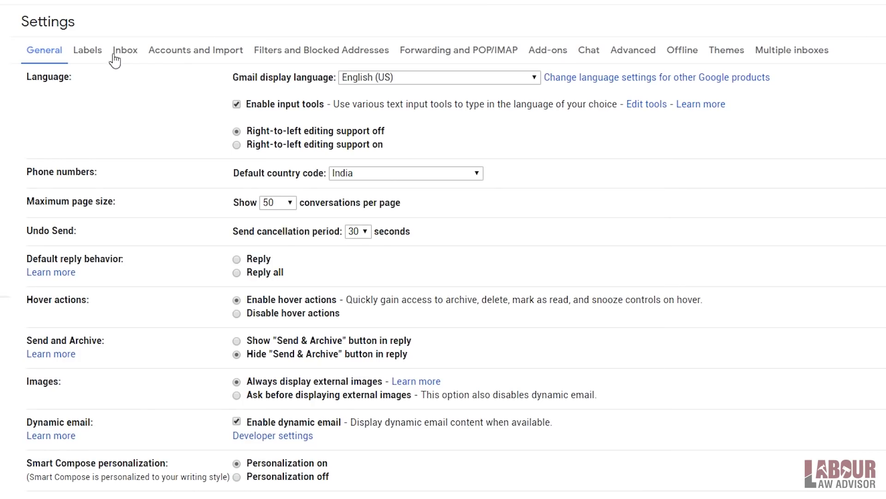
pyautogui.click(125, 50)
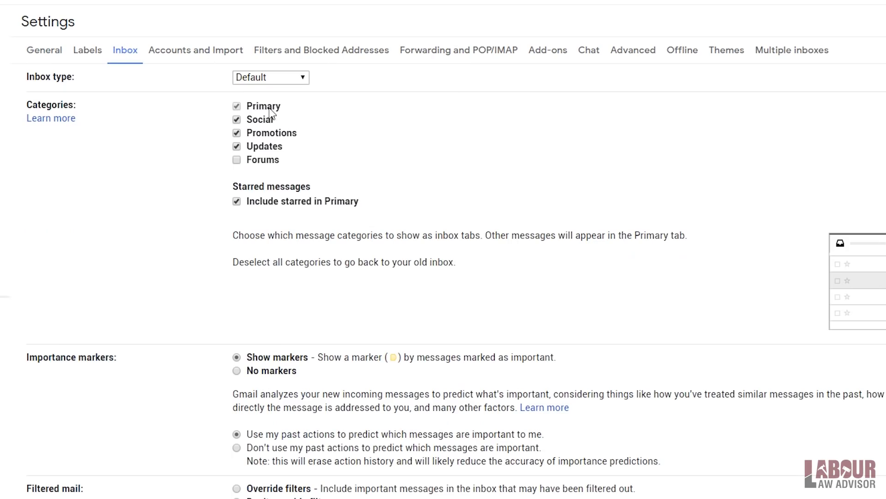
pyautogui.click(261, 79)
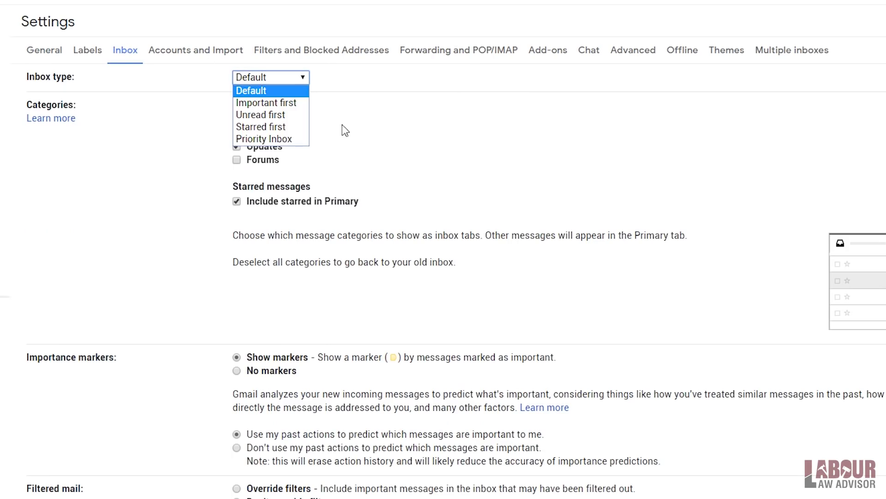
pyautogui.click(285, 140)
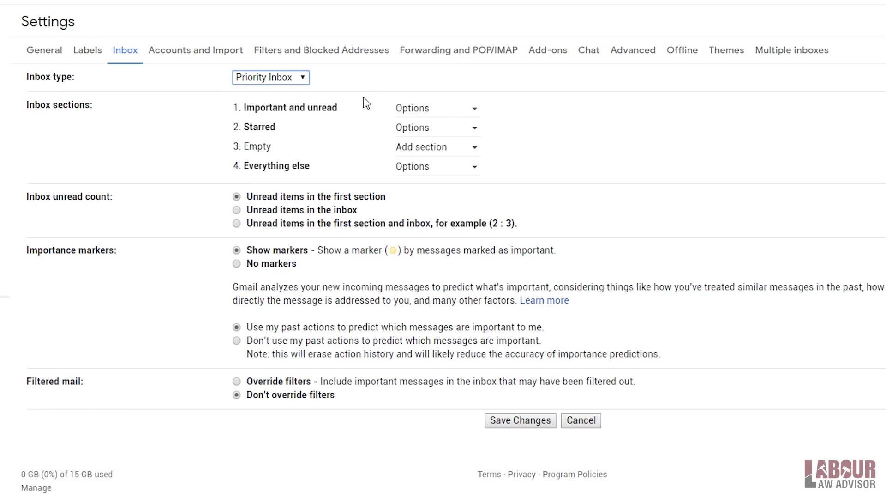
# Examine the options available for the Important and unread and Starred inbox sections without changing them.
pyautogui.click(470, 109)
pyautogui.click(436, 130)
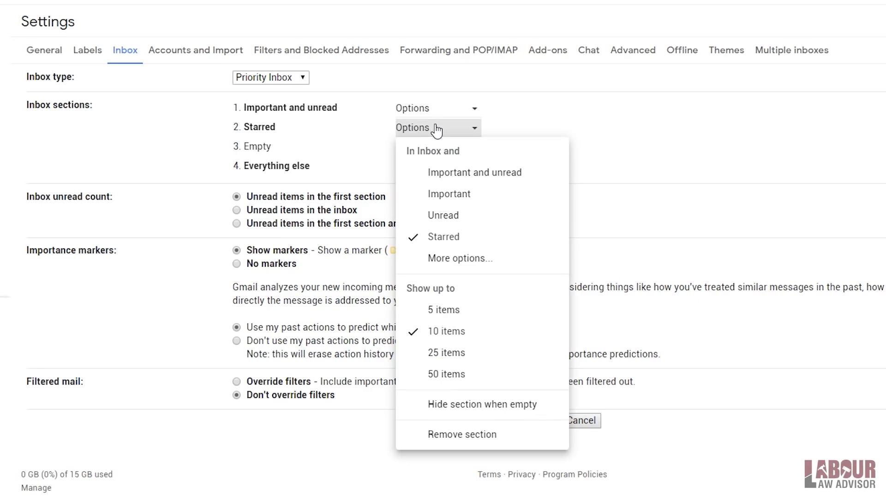
pyautogui.click(596, 116)
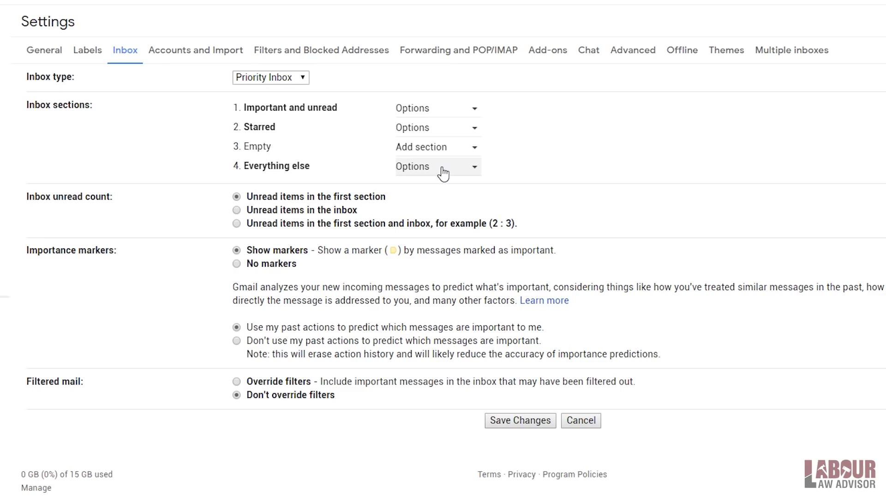